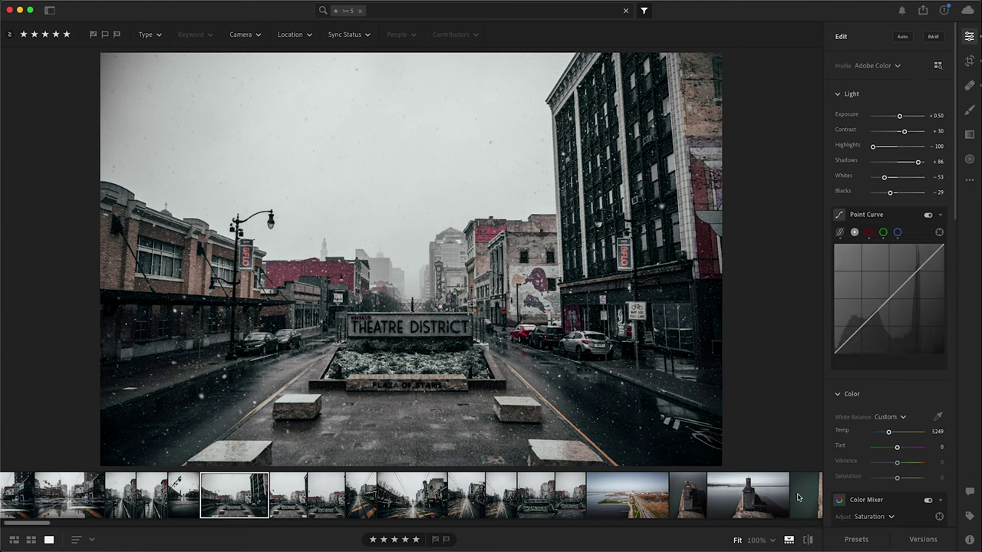
# - Compare the edited Theatre District street photo with its original, and return to the edited version
pyautogui.click(810, 543)
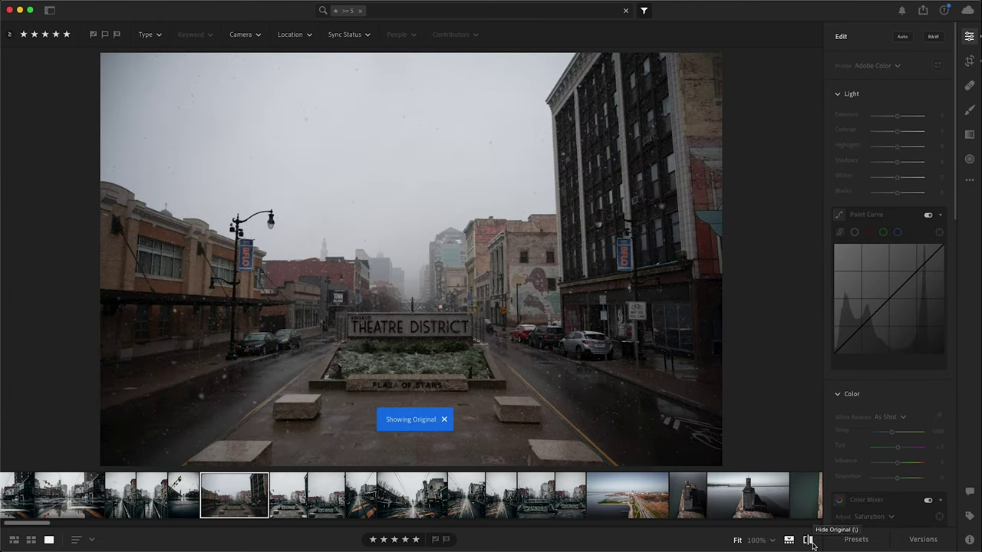
pyautogui.click(810, 542)
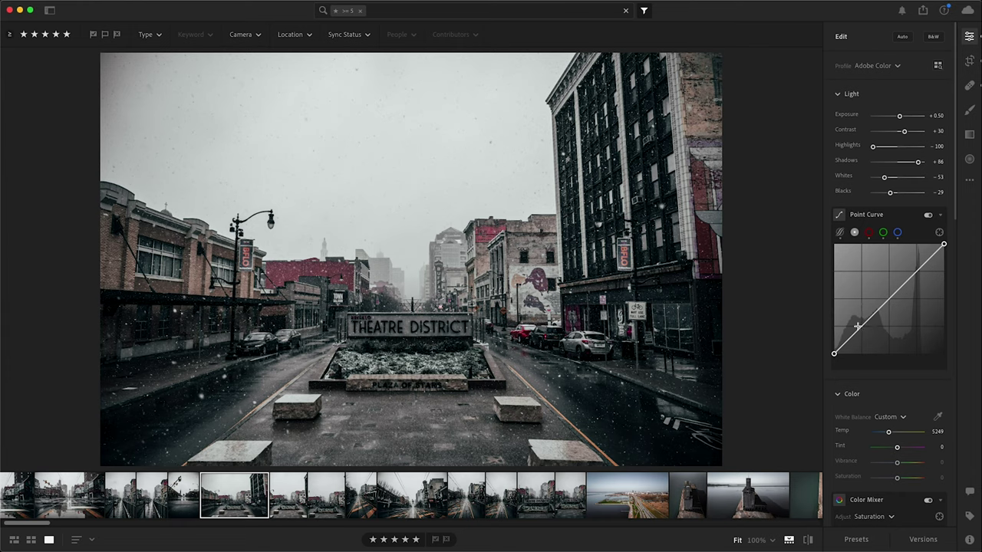
pyautogui.scroll(-5, 858, 327)
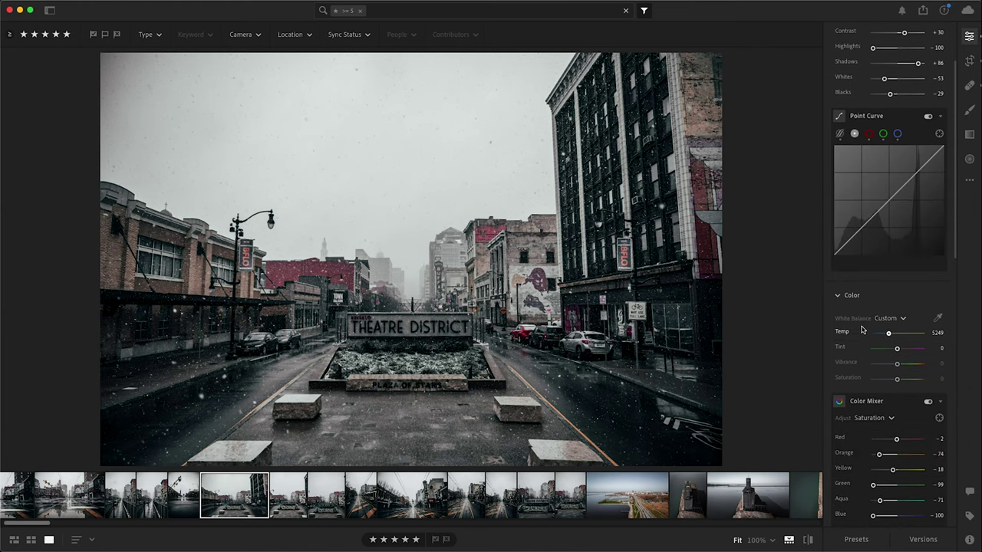
pyautogui.scroll(-1, 856, 318)
pyautogui.scroll(5, 875, 314)
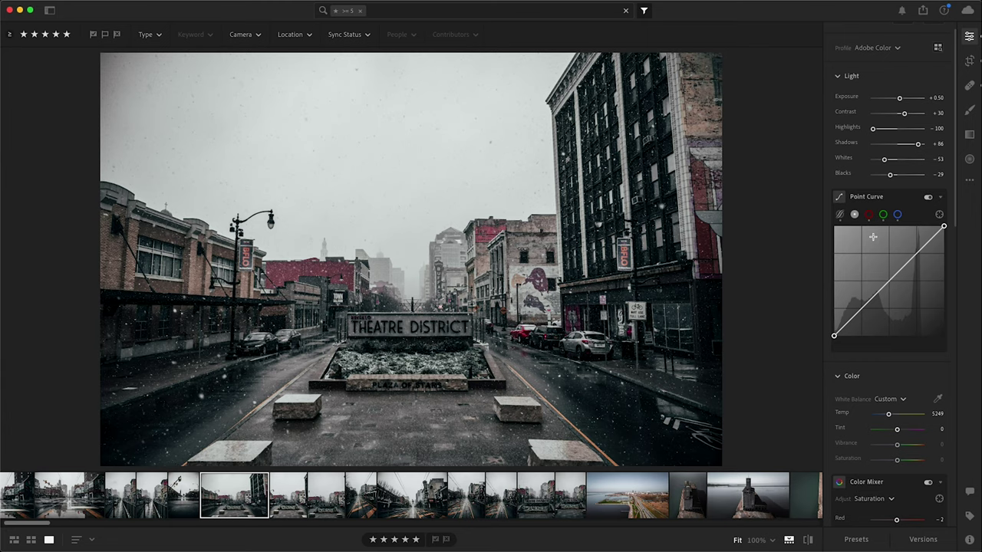
# - Turn the point curve adjustment off and back on to compare its effect on the street photo
pyautogui.click(928, 198)
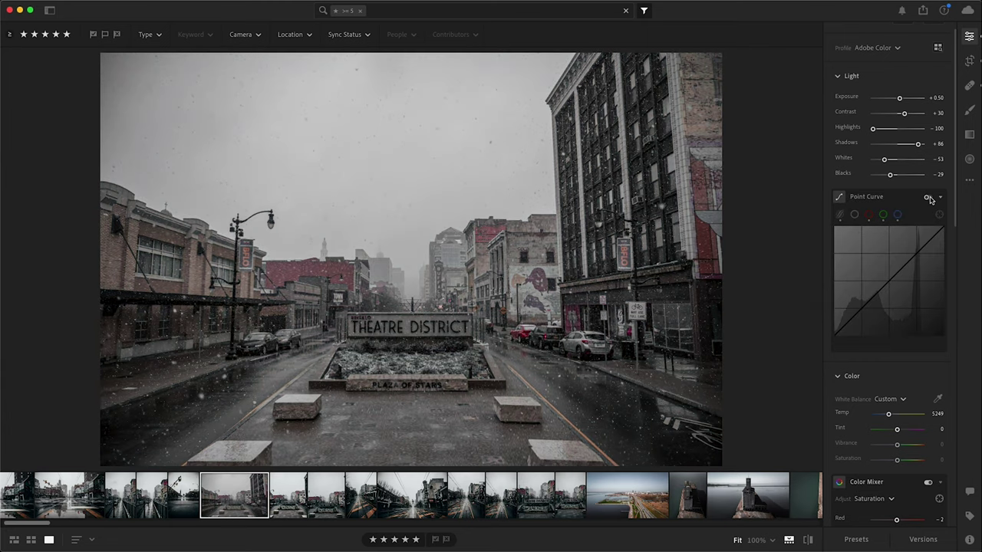
pyautogui.scroll(-4, 909, 368)
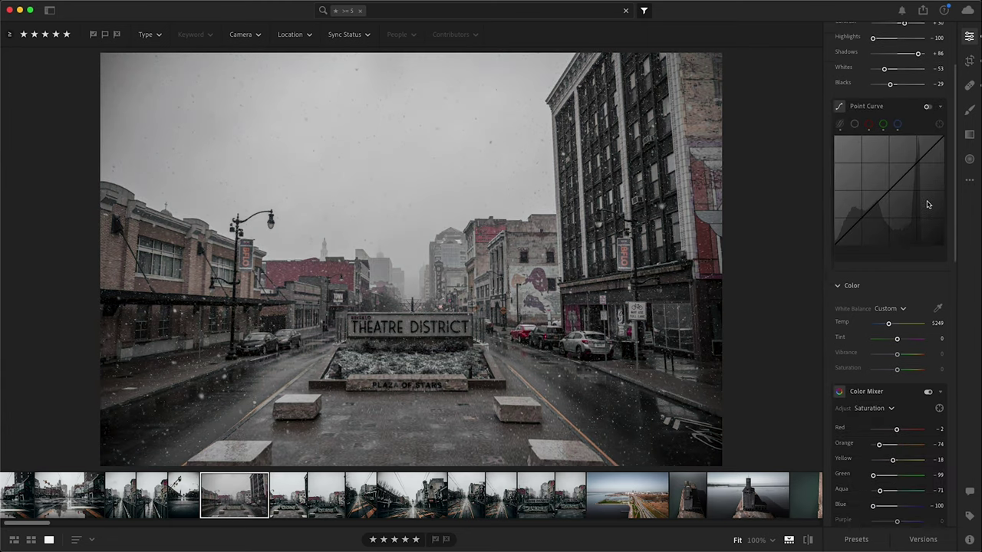
pyautogui.scroll(3, 914, 443)
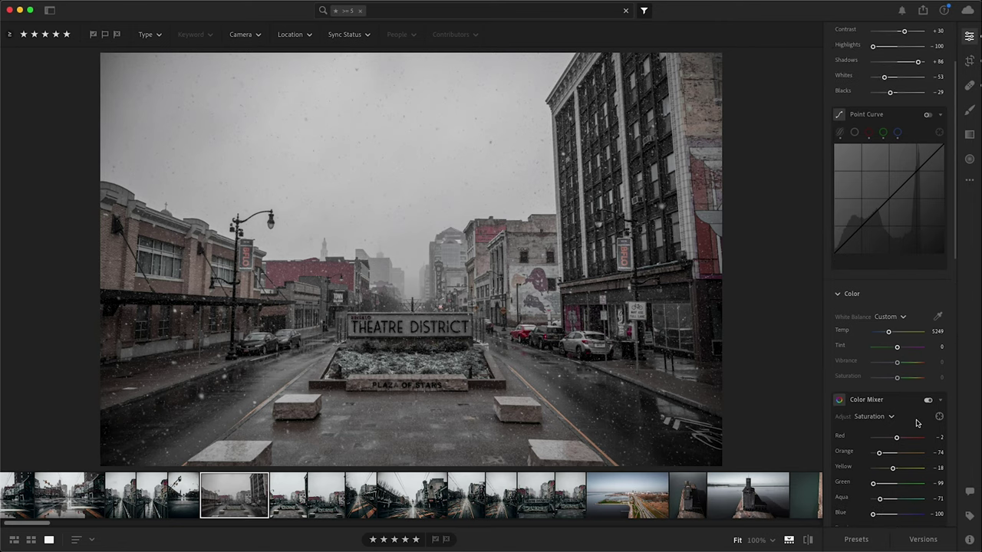
pyautogui.scroll(2, 914, 422)
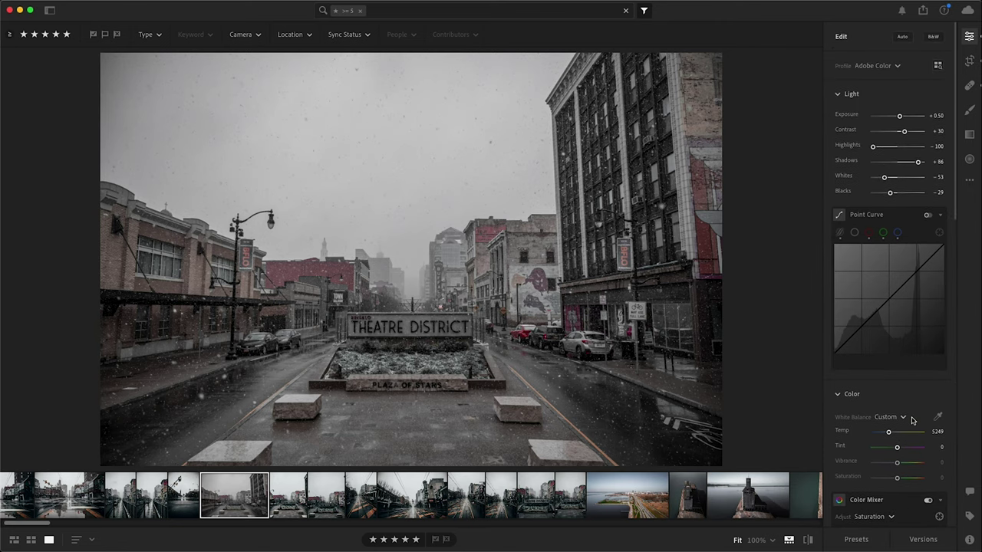
pyautogui.click(928, 216)
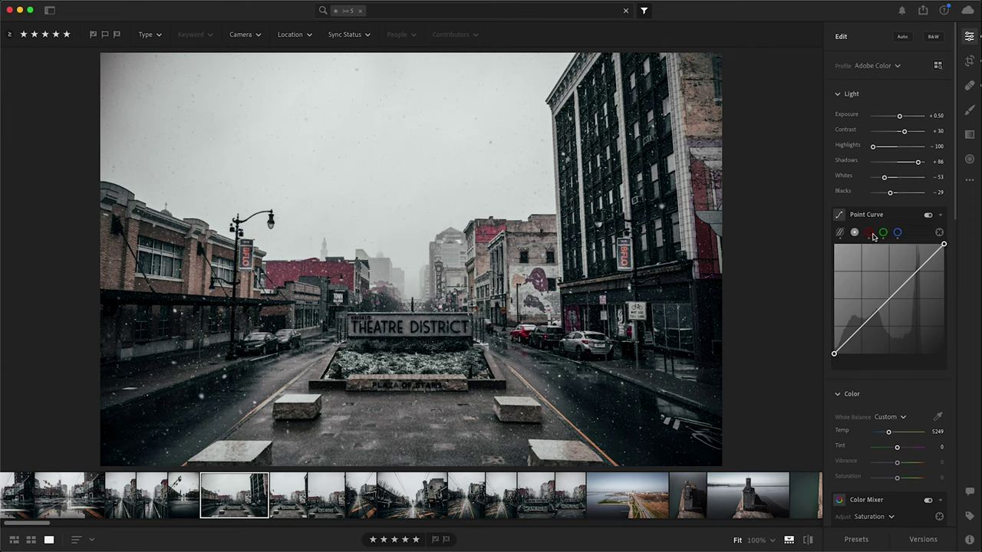
# - Examine the red, green and blue channel curves, and toggle the point curve off and on to compare
pyautogui.click(869, 234)
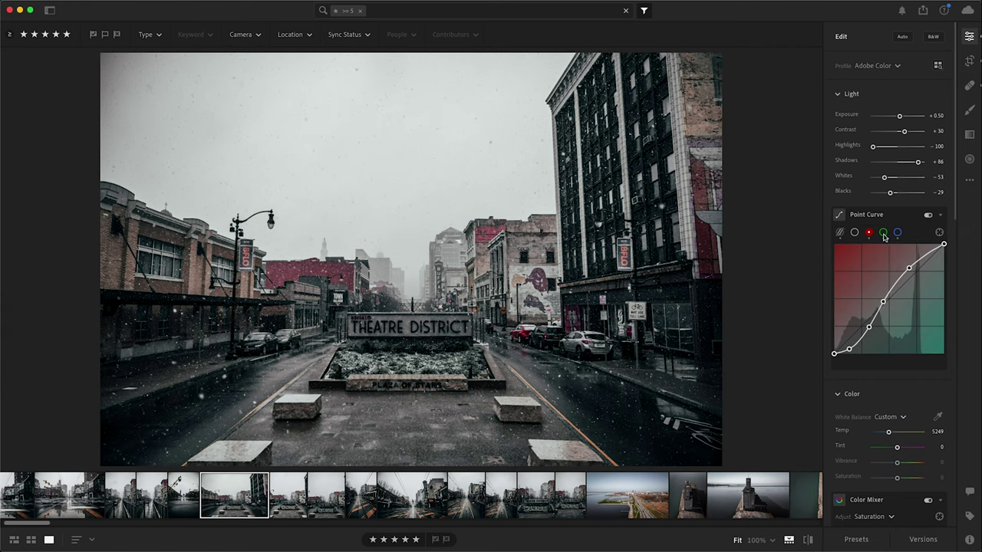
pyautogui.click(884, 234)
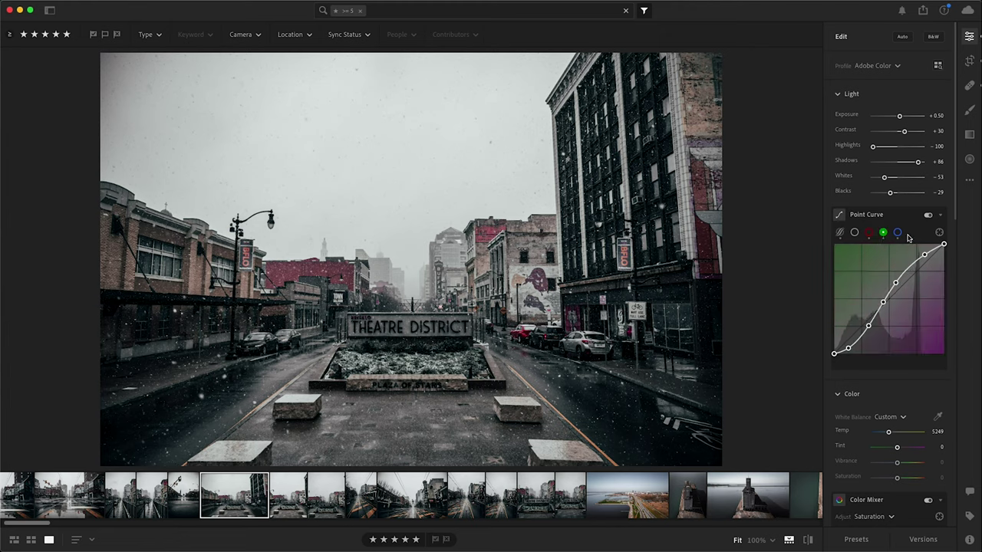
pyautogui.click(898, 233)
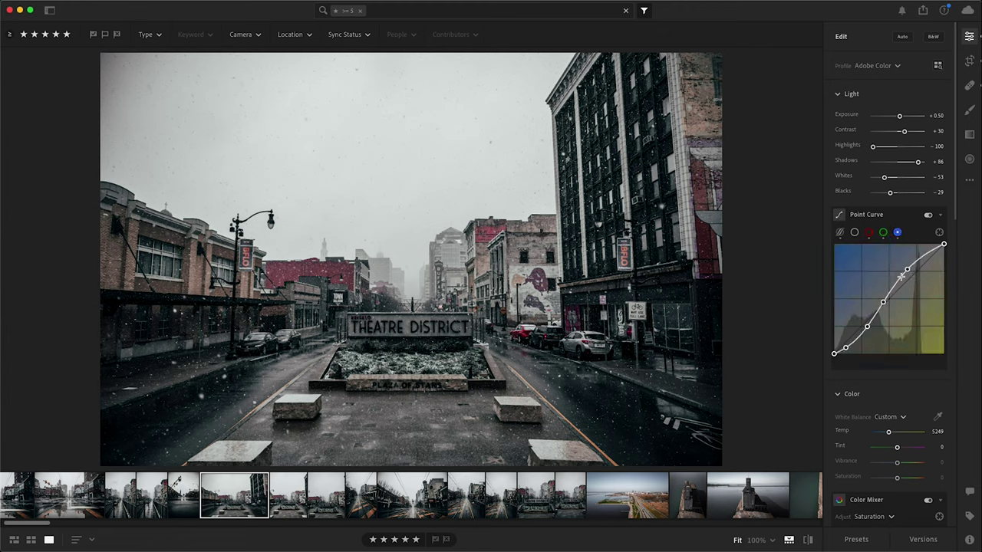
pyautogui.click(928, 216)
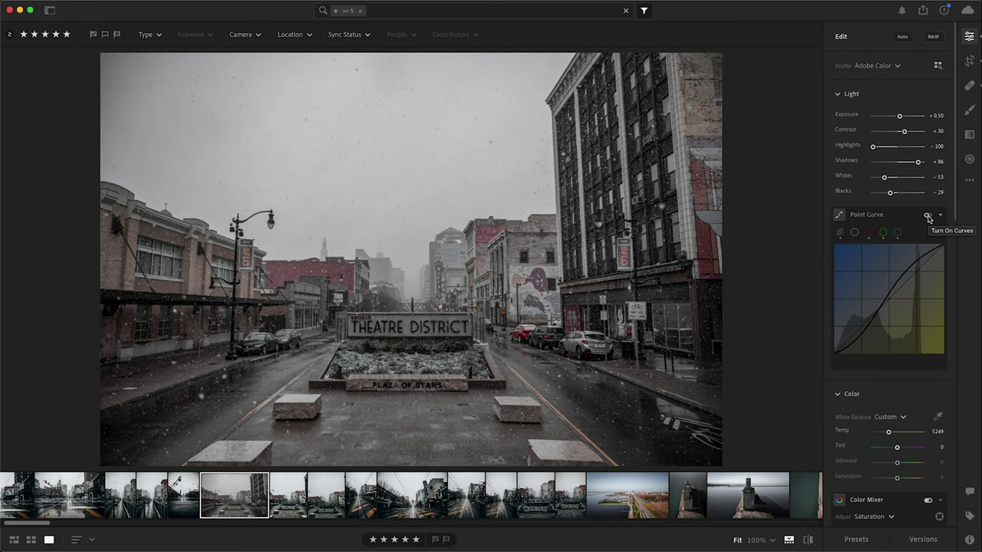
pyautogui.click(929, 217)
# - Review the Color Mixer saturation values and switch its adjustment to Luminance
pyautogui.scroll(-5, 872, 125)
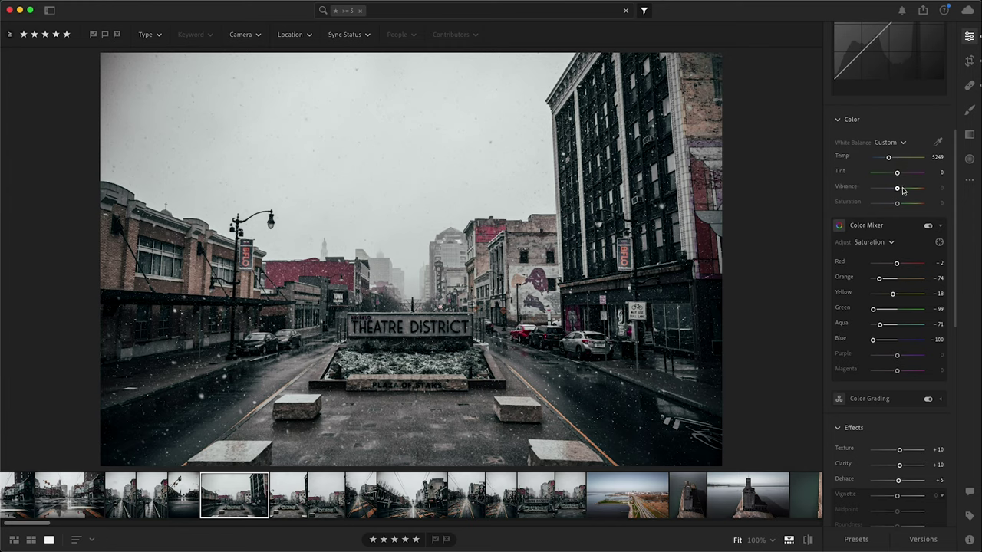
pyautogui.scroll(-2, 899, 191)
pyautogui.scroll(-5, 923, 229)
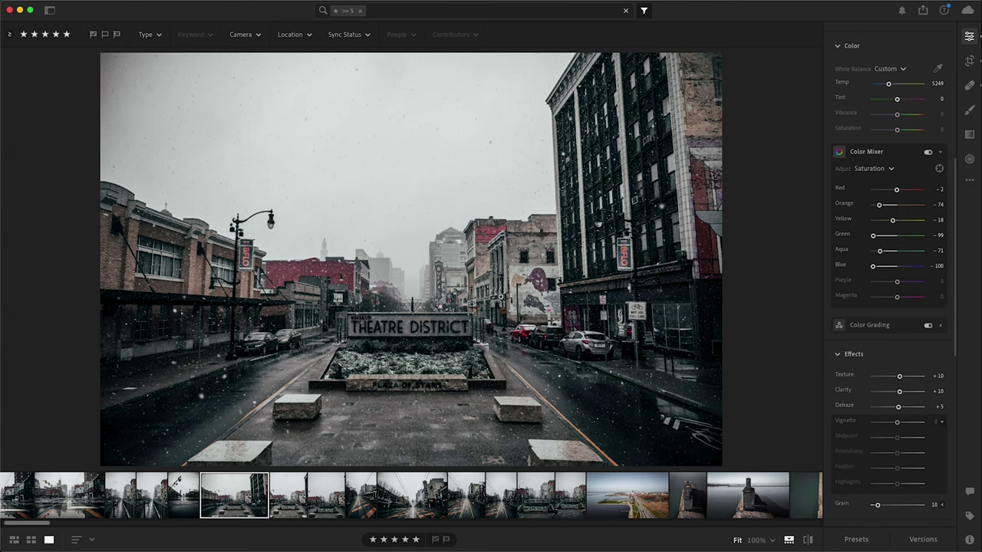
pyautogui.click(890, 169)
pyautogui.click(890, 230)
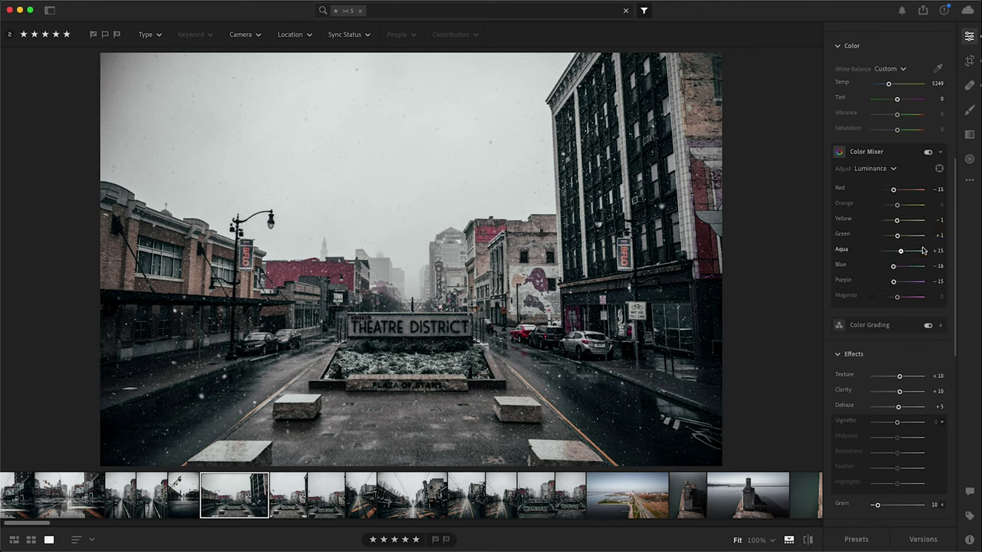
# - Set the sharpening masking to 97 while previewing the black-and-white edge mask
pyautogui.scroll(-3, 922, 222)
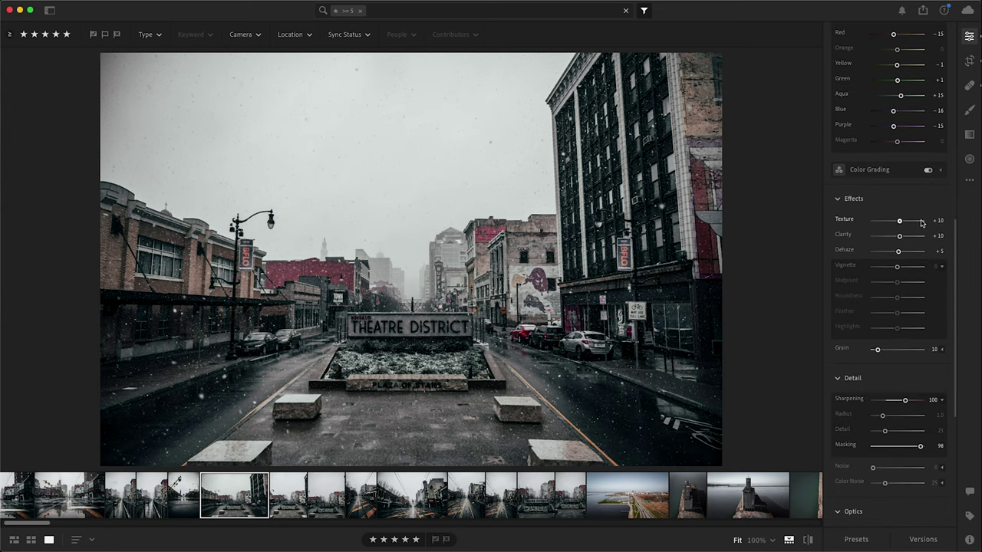
pyautogui.scroll(-1, 919, 214)
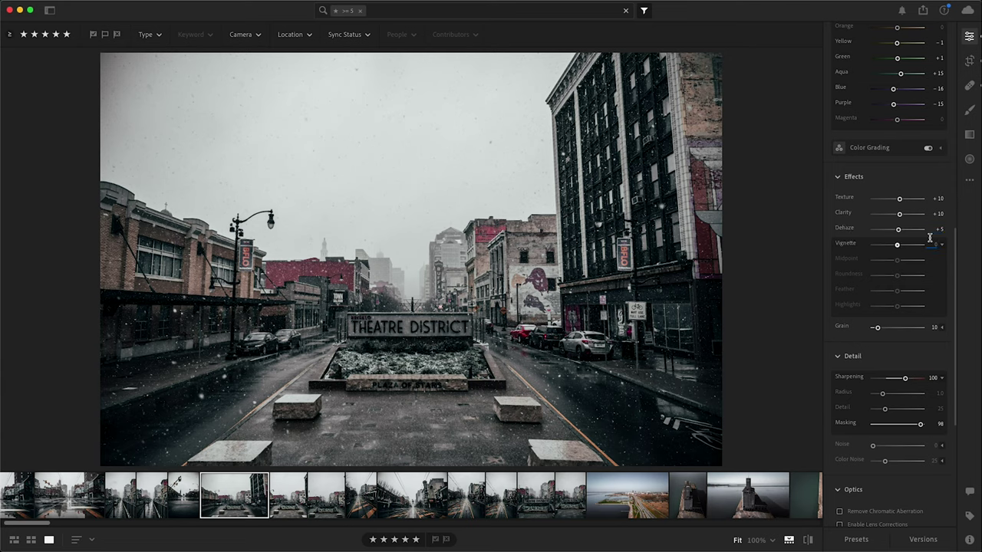
pyautogui.scroll(-4, 890, 295)
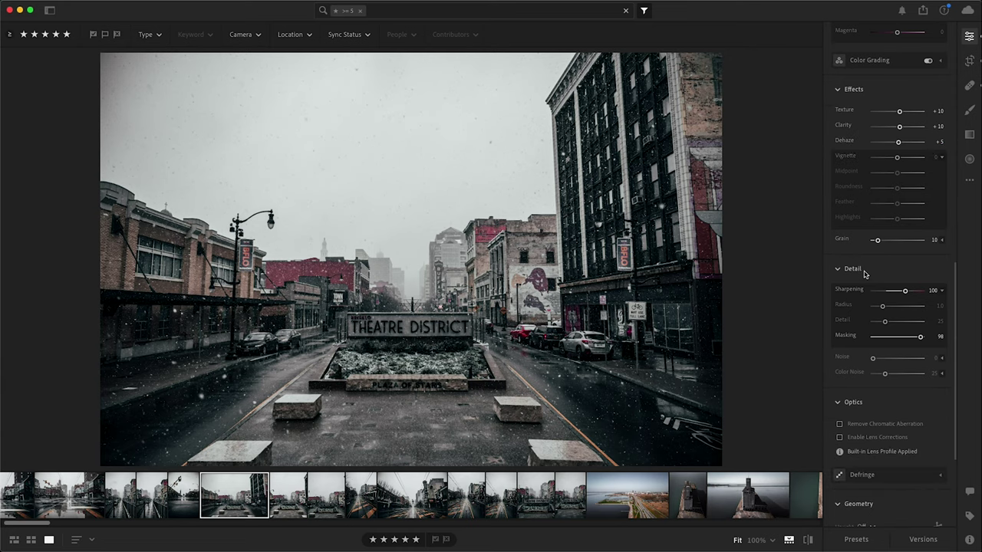
pyautogui.scroll(-1, 865, 274)
pyautogui.scroll(-4, 865, 274)
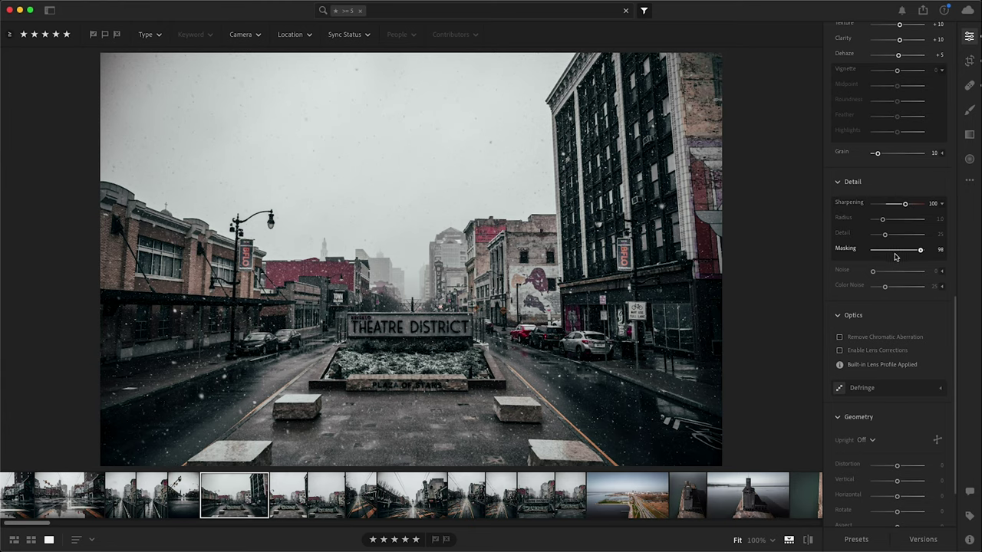
pyautogui.press('alt')
pyautogui.moveTo(920, 252); pyautogui.dragTo(919, 253)
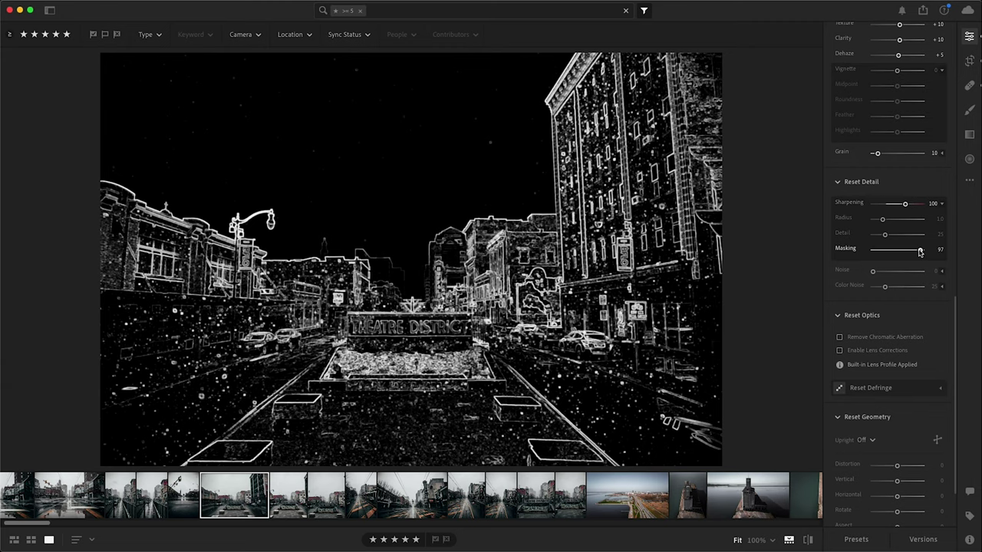
pyautogui.moveTo(920, 252); pyautogui.dragTo(920, 253)
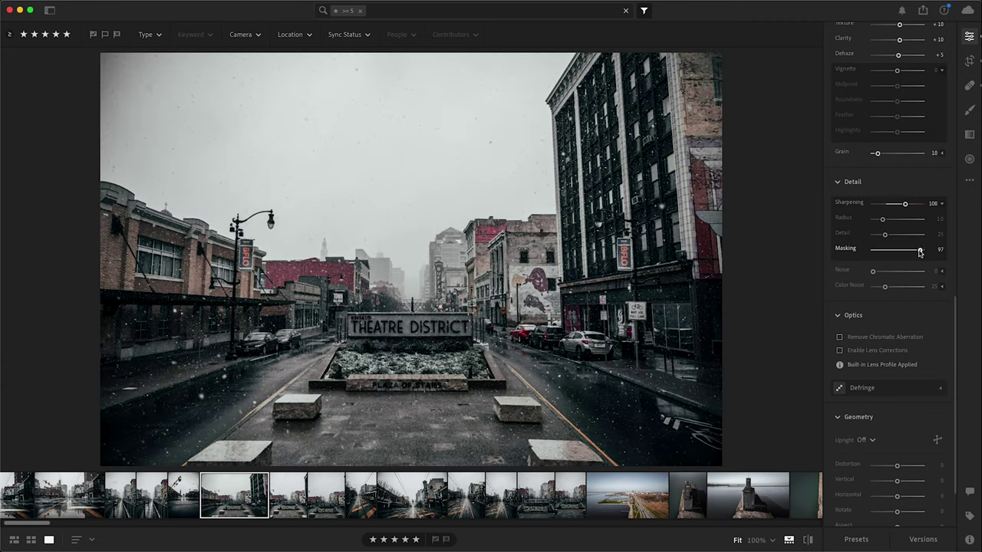
# - Show the unedited original of the street photo once more and return to the edit
pyautogui.scroll(10, 925, 261)
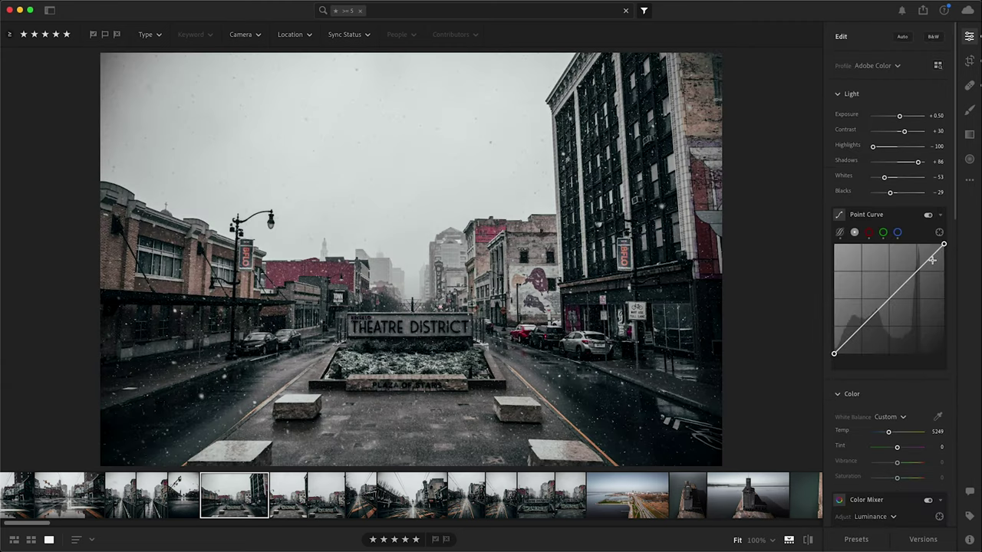
pyautogui.press('\\')
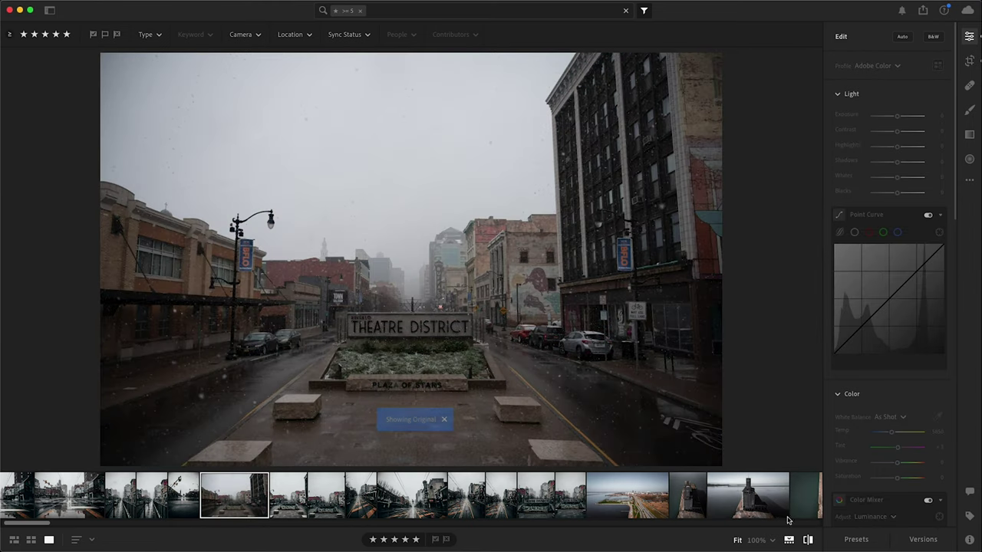
pyautogui.click(808, 539)
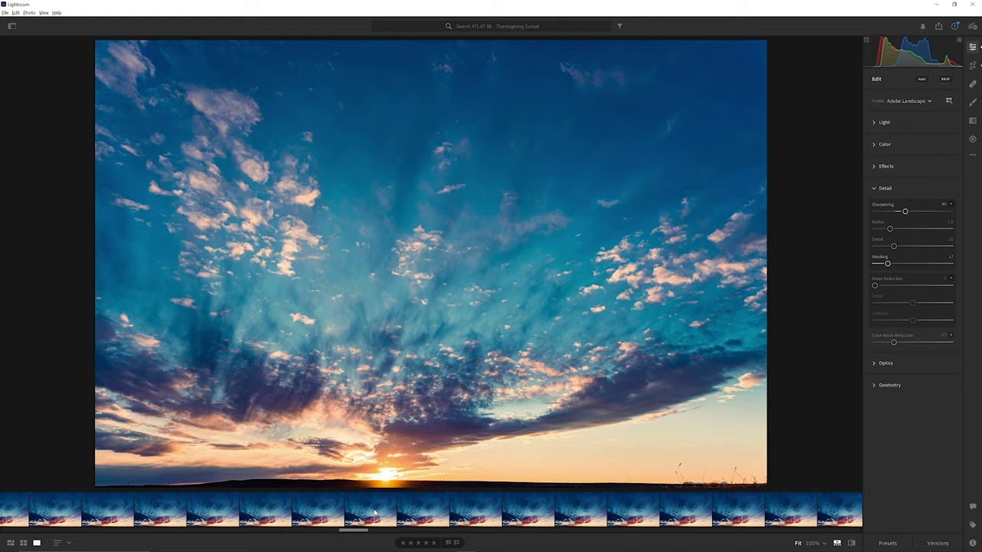
# - View the first frame of the Thanksgiving Sunset photo sequence
pyautogui.click(375, 513)
pyautogui.moveTo(389, 532); pyautogui.dragTo(23, 532)
pyautogui.click(17, 517)
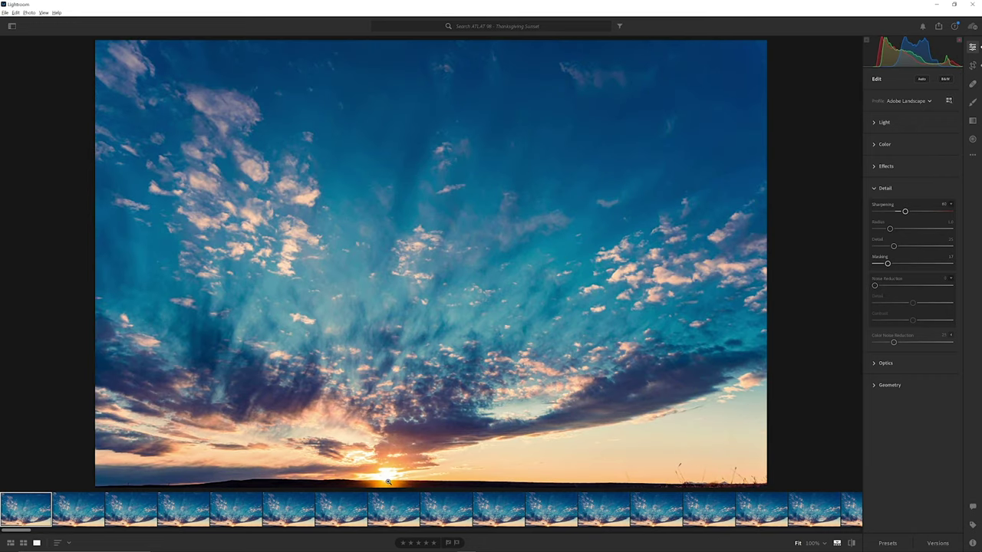
# - View a mid-sequence frame with red clouds and a darker frame near the end of the sunset series
pyautogui.moveTo(23, 531); pyautogui.dragTo(443, 533)
pyautogui.click(384, 512)
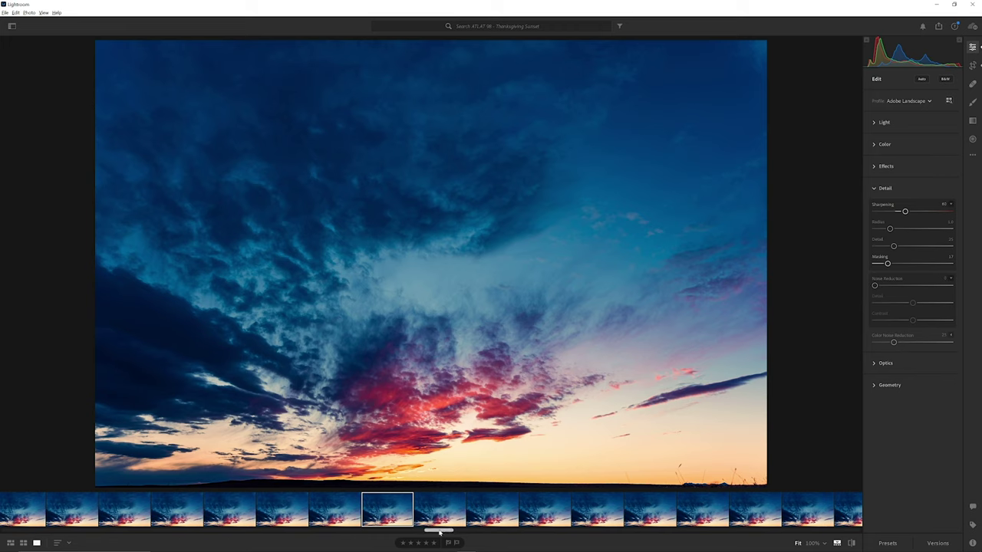
pyautogui.moveTo(440, 531); pyautogui.dragTo(724, 530)
pyautogui.click(721, 516)
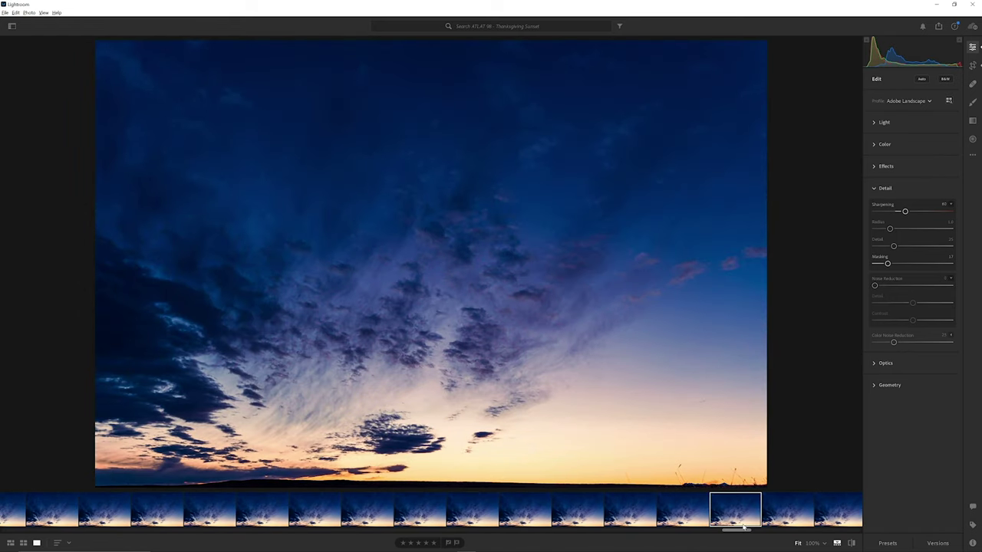
# - Return to a mid-sequence sunset frame with red clouds and compare it with its original
pyautogui.moveTo(745, 530); pyautogui.dragTo(436, 536)
pyautogui.click(408, 501)
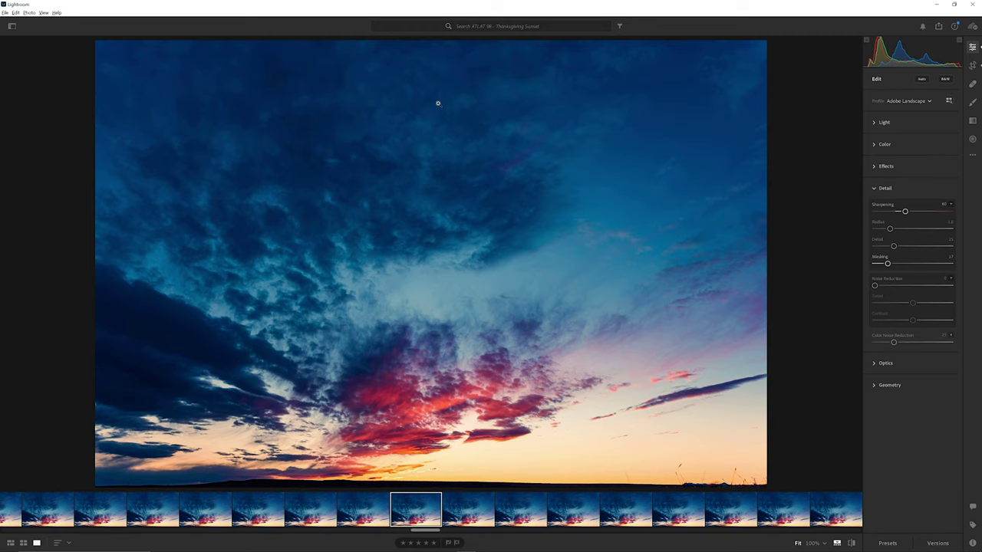
pyautogui.press('\\')
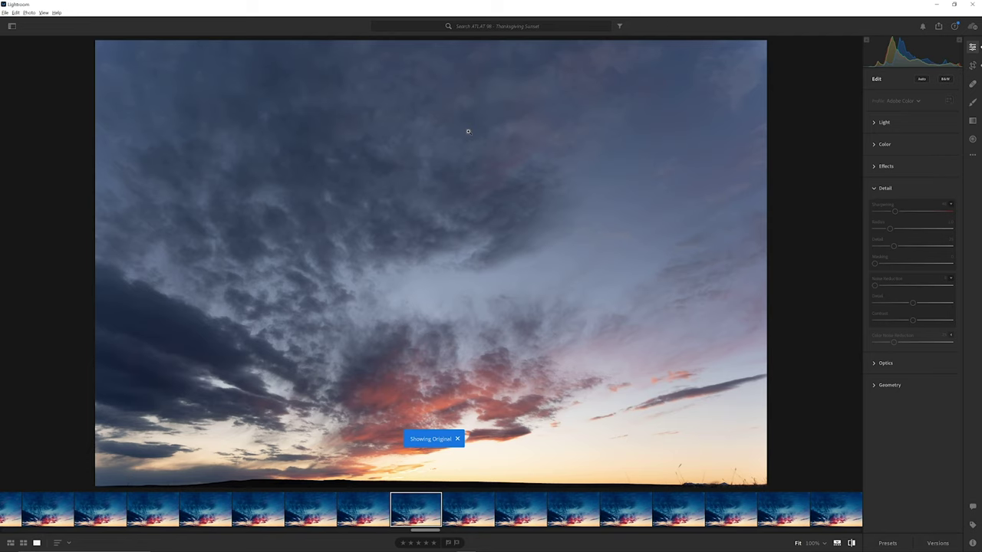
pyautogui.press('\\')
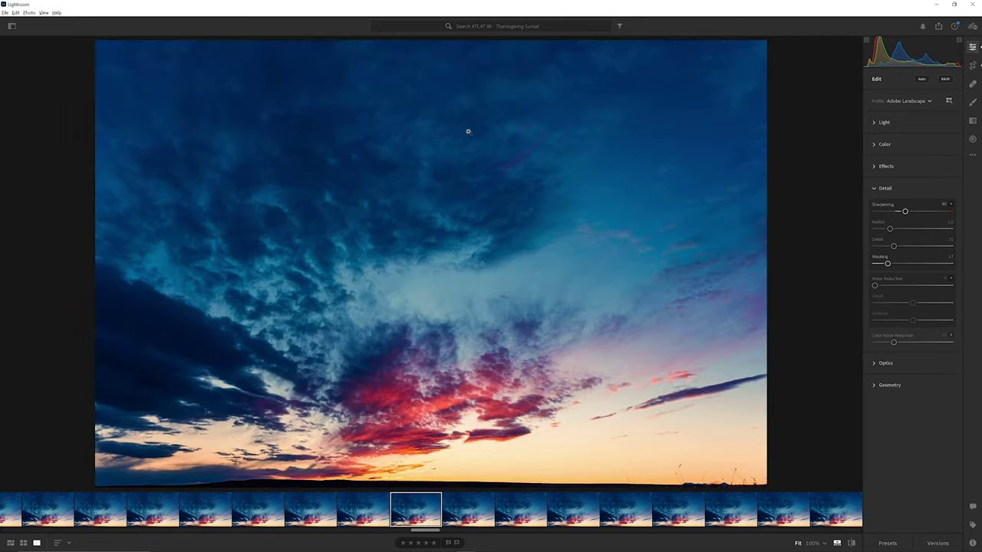